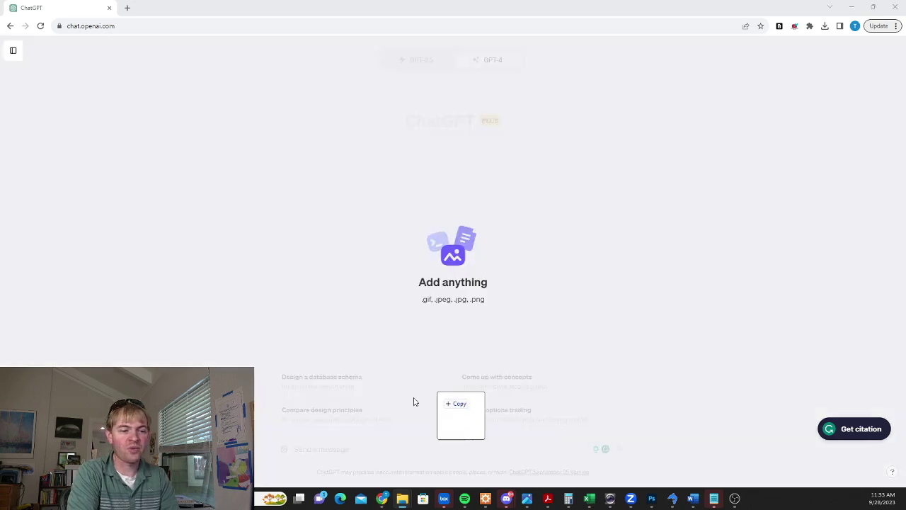
Attach the first photo and send it with the prompt 'Write high quality alt text for this image'
{"action": "left_click_drag", "start_coordinate": [413, 401], "coordinate": [287, 453]}
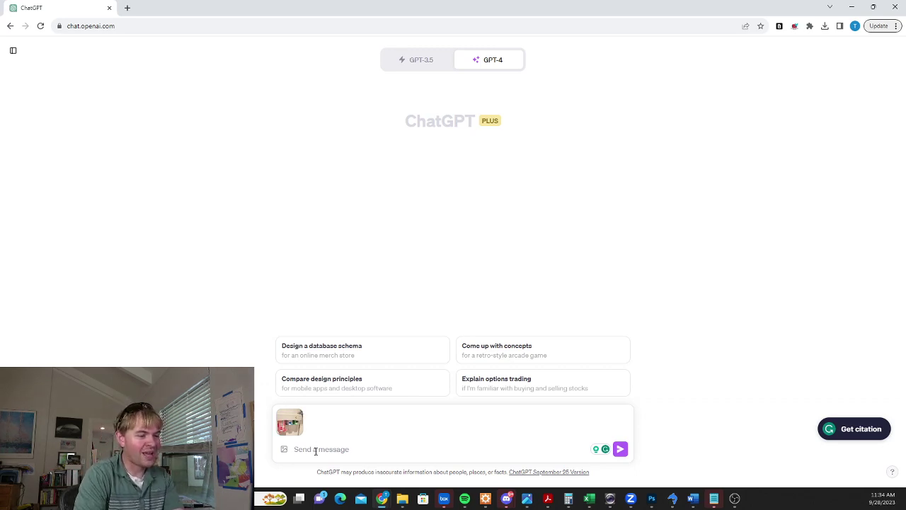
{"action": "type", "text": "Write high quali"}
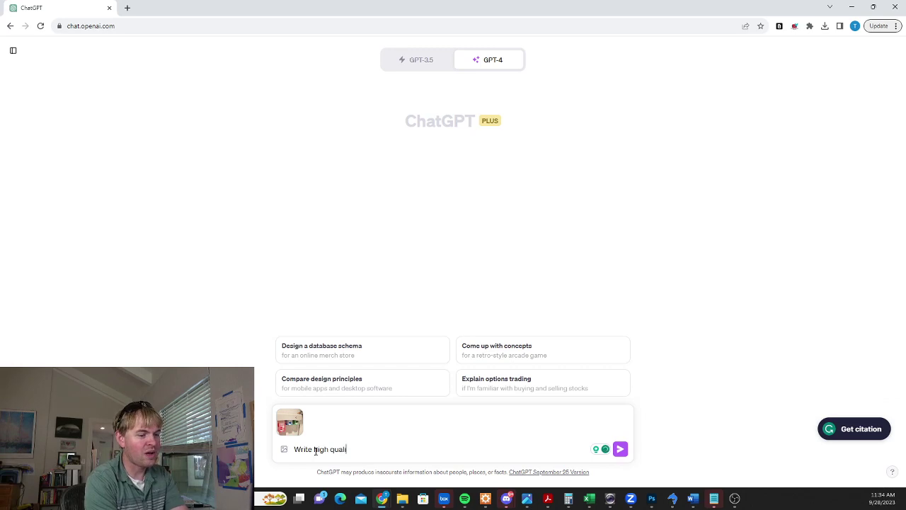
{"action": "type", "text": "ty alt text for th"}
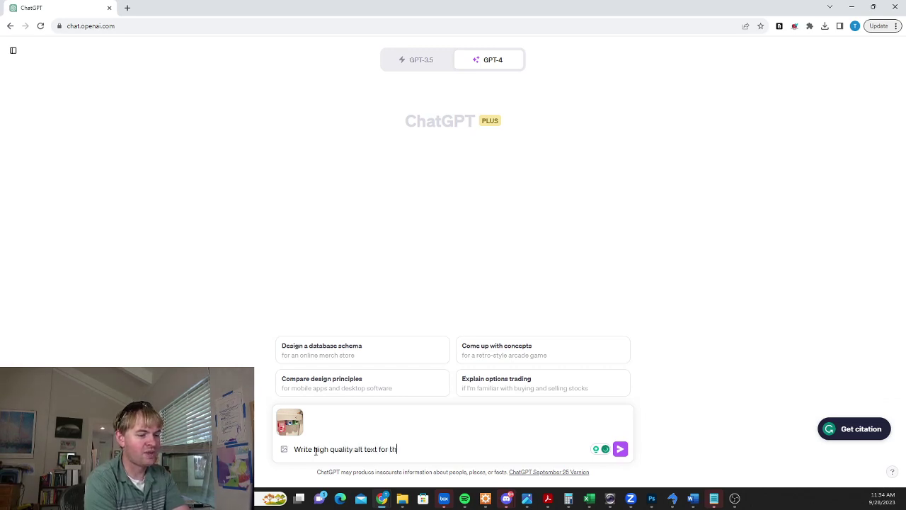
{"action": "type", "text": "is image"}
{"action": "key", "text": "Return"}
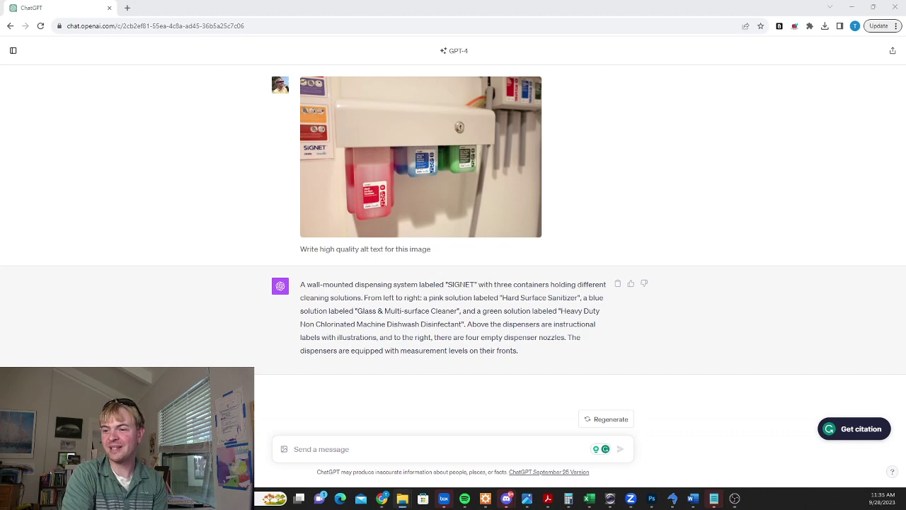
Drag another photo toward the message box while the alt-text reply finishes
{"action": "left_click_drag", "start_coordinate": [233, 461], "coordinate": [213, 460]}
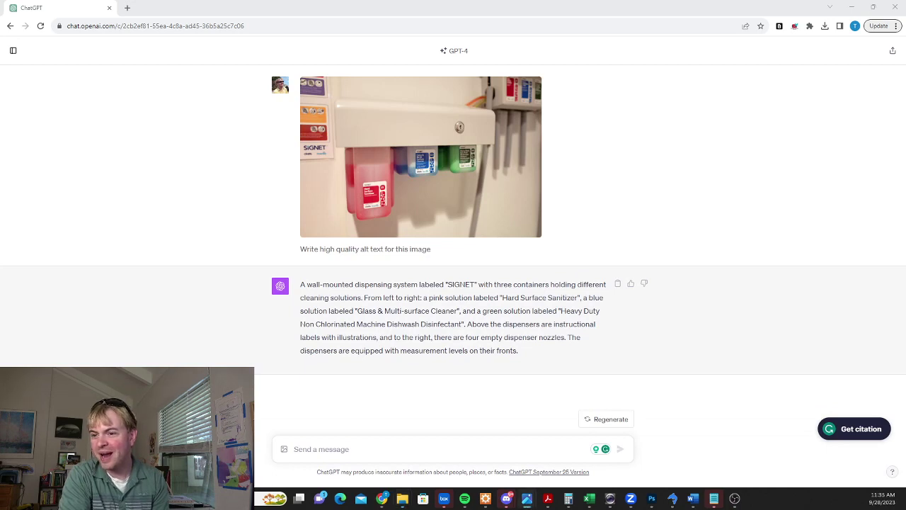
Attach the spice rack photo and send it asking 'Tell me which spice I have to use'
{"action": "left_click_drag", "start_coordinate": [402, 498], "coordinate": [307, 455]}
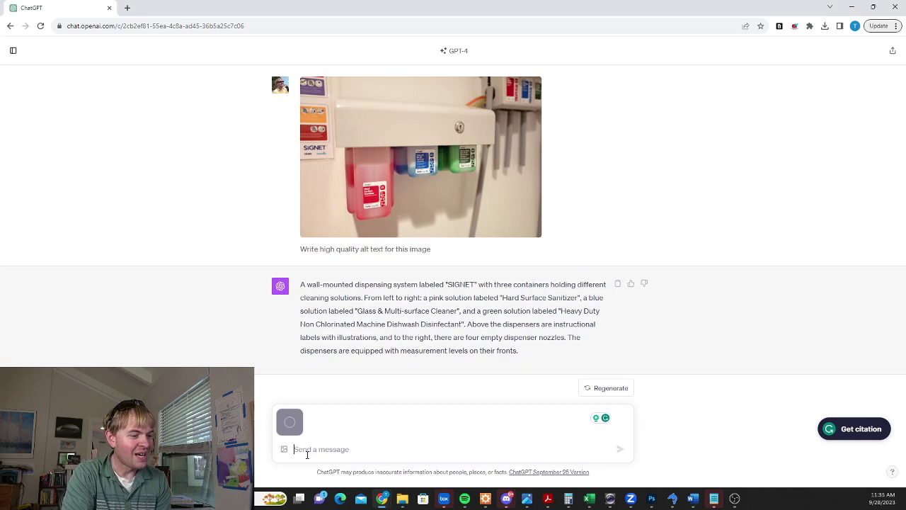
{"action": "type", "text": "Tell"}
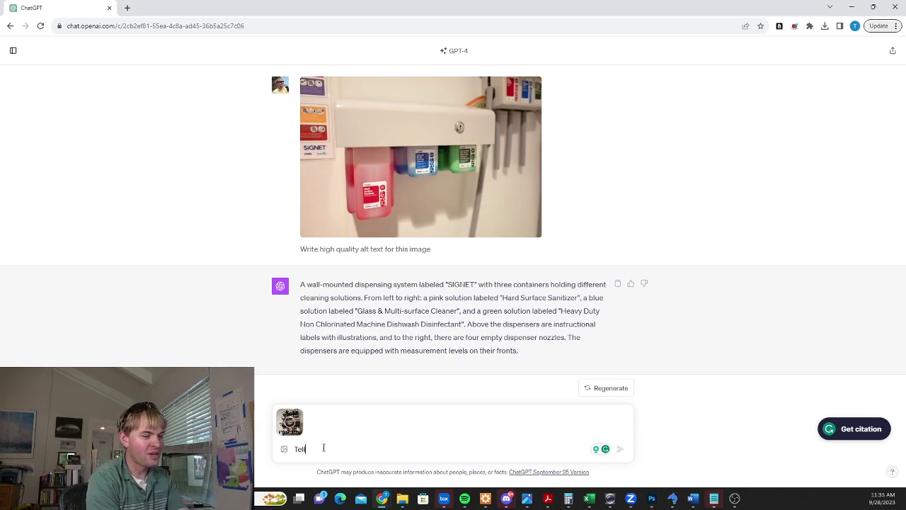
{"action": "type", "text": " me which spice I have to use"}
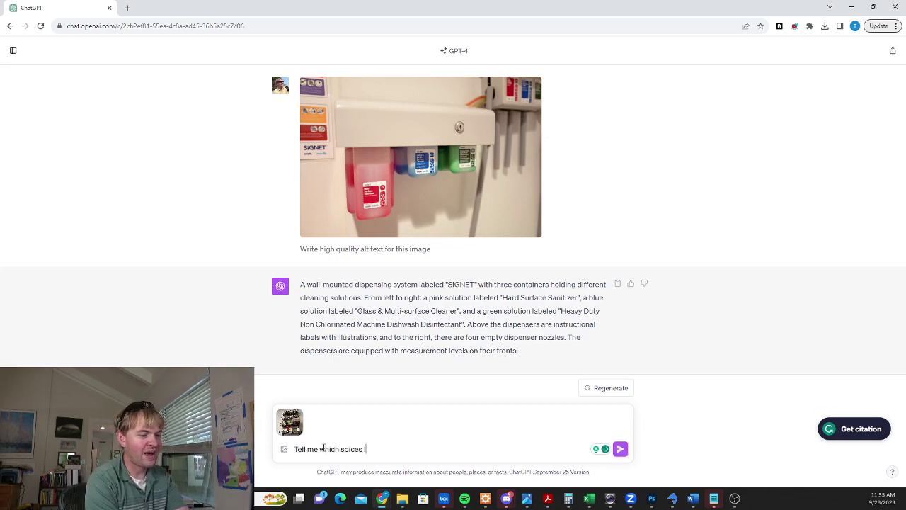
{"action": "key", "text": "Return"}
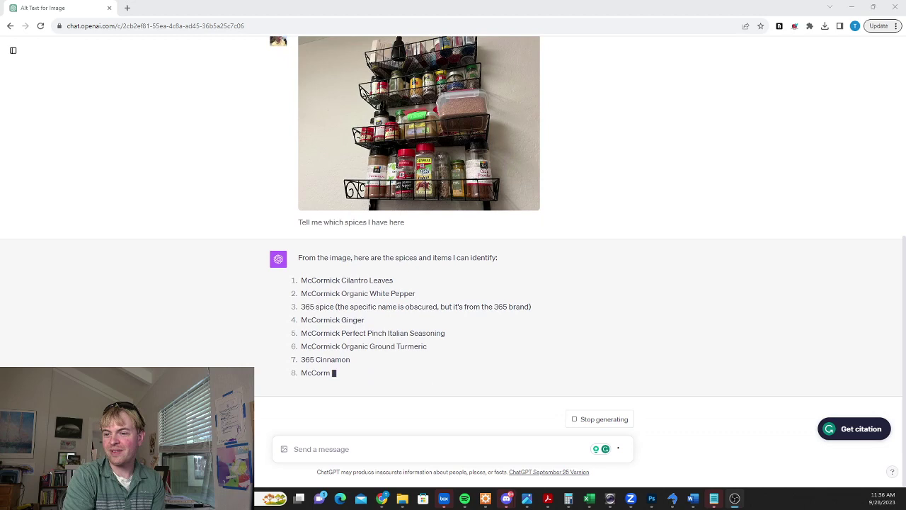
Ask 'Based on what I have, give me some recipes for something I can make for lunch.'
{"action": "left_click", "coordinate": [363, 449]}
{"action": "type", "text": "Based o"}
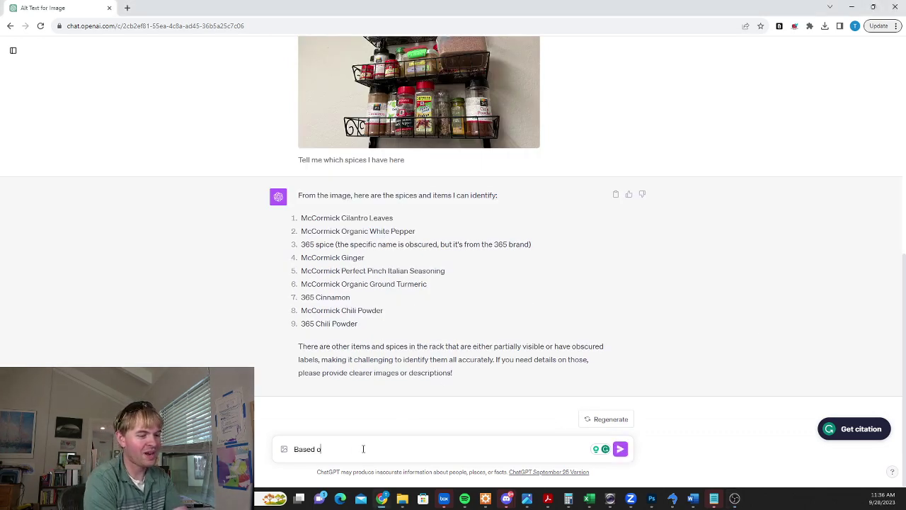
{"action": "type", "text": "n what I have, g"}
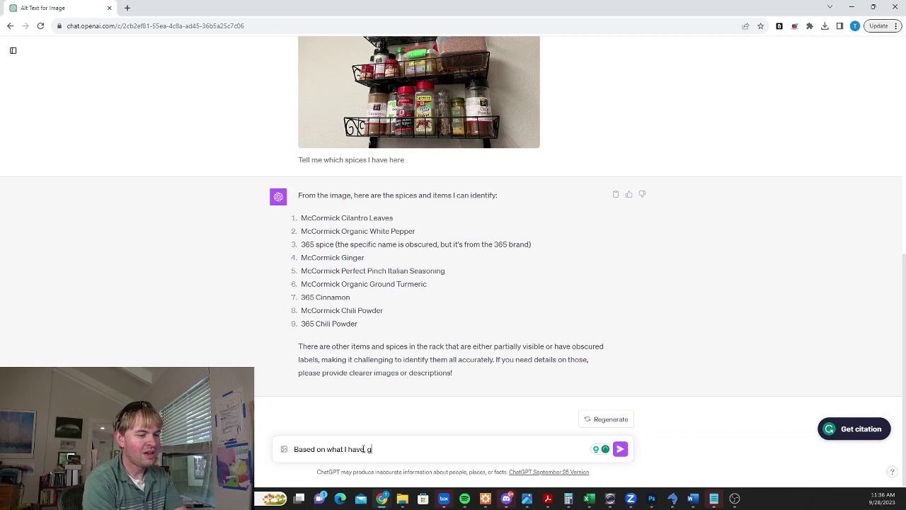
{"action": "type", "text": "ive me some r"}
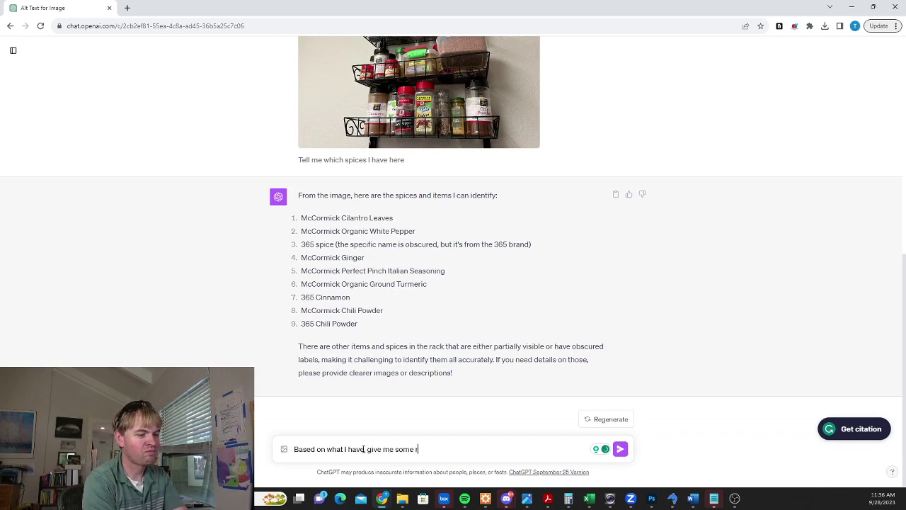
{"action": "type", "text": "ecipes for something I can"}
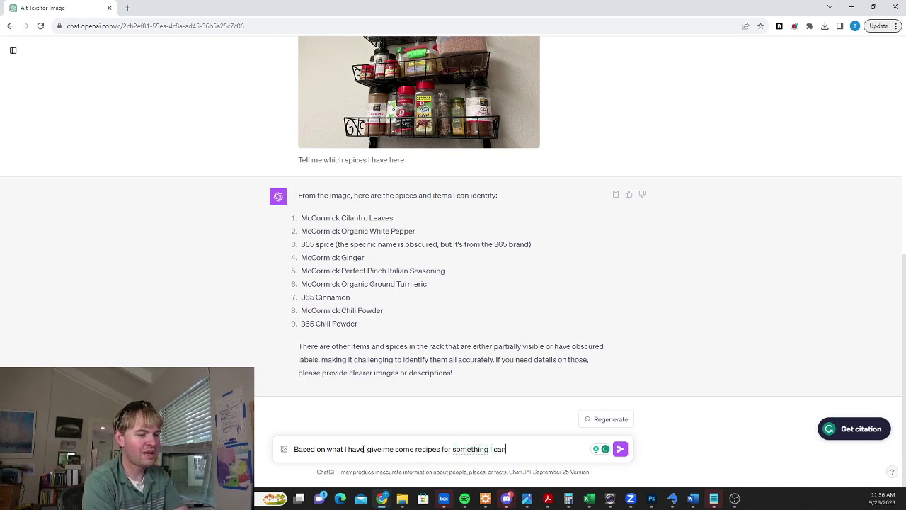
{"action": "type", "text": " make for lunch."}
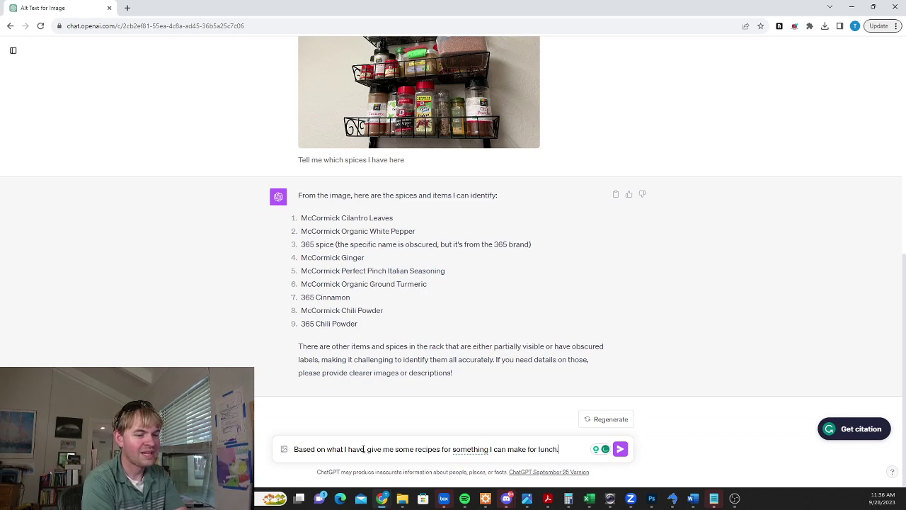
{"action": "key", "text": "Return"}
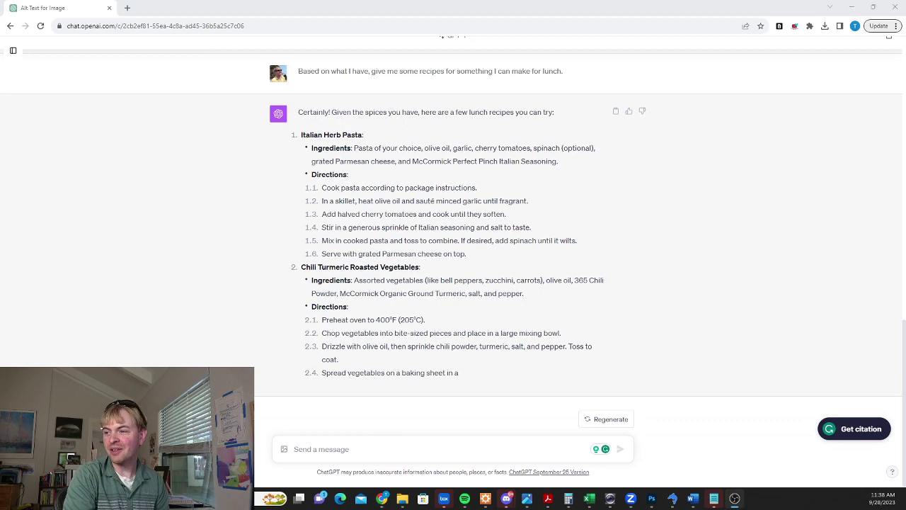
Attach the Search Console screenshot and send 'here is a screenshot of my Google Search Console. Analyze my traffic.'
{"action": "left_click", "coordinate": [294, 449]}
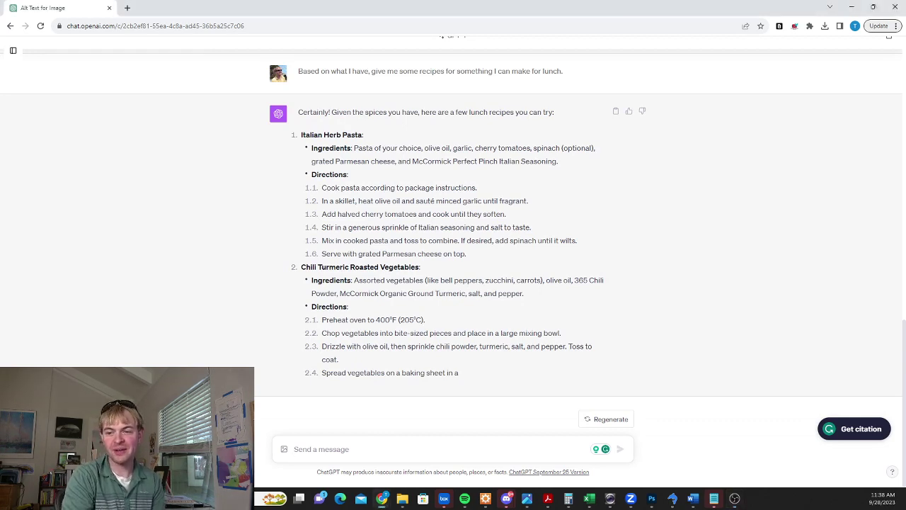
{"action": "left_click_drag", "start_coordinate": [234, 456], "coordinate": [336, 448]}
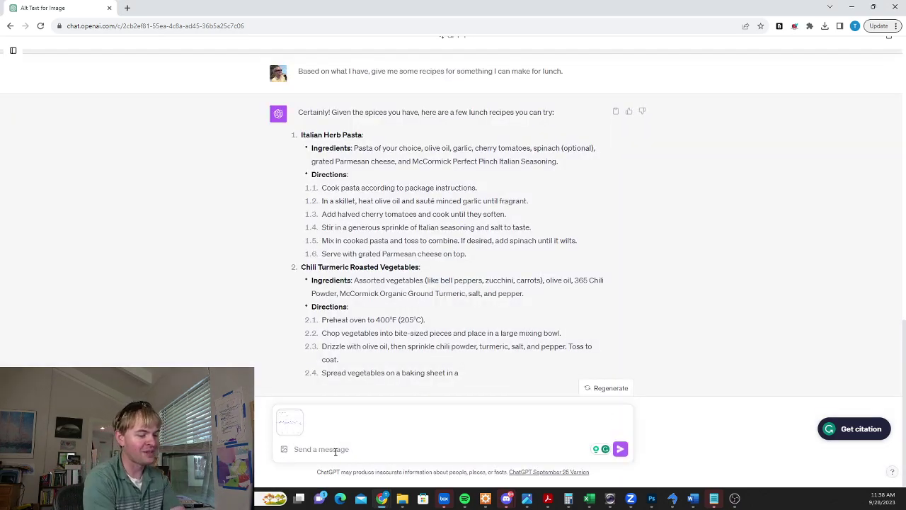
{"action": "type", "text": "hey"}
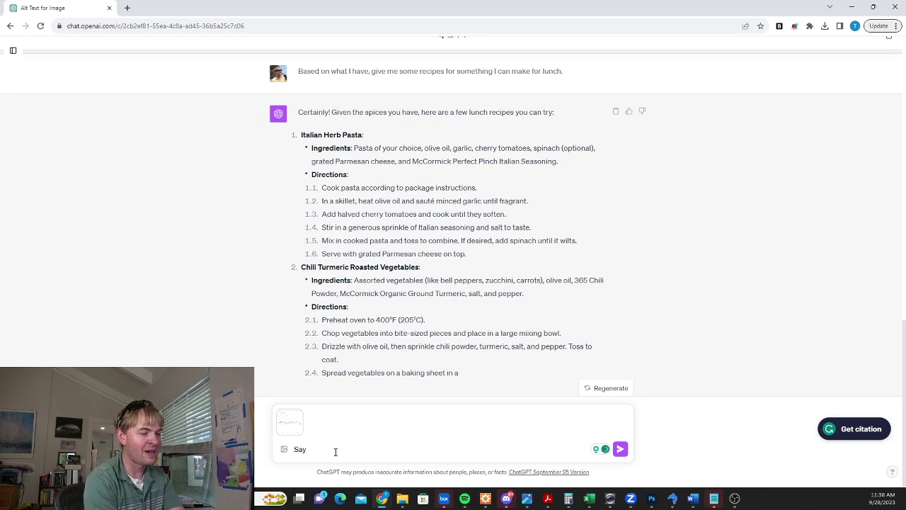
{"action": "key", "text": "BackSpace"}
{"action": "type", "text": "re is a scr"}
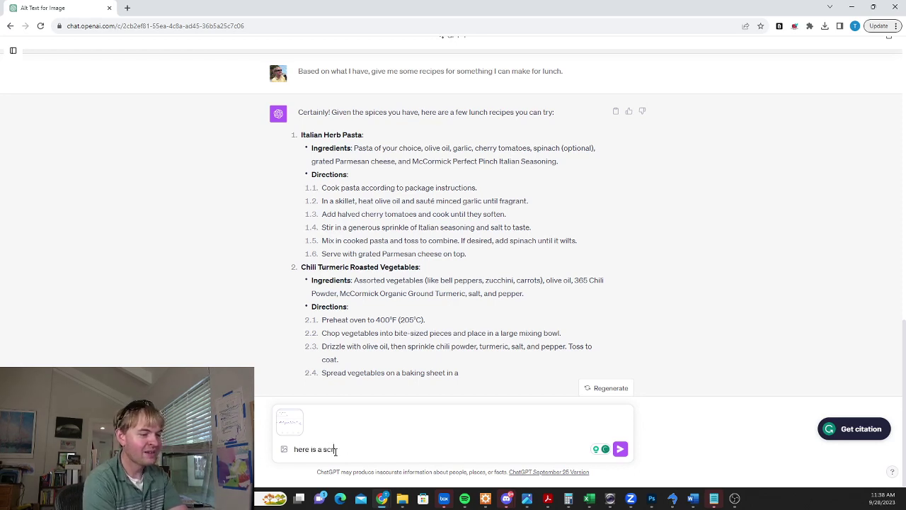
{"action": "type", "text": "eenshot of my Google Seach"}
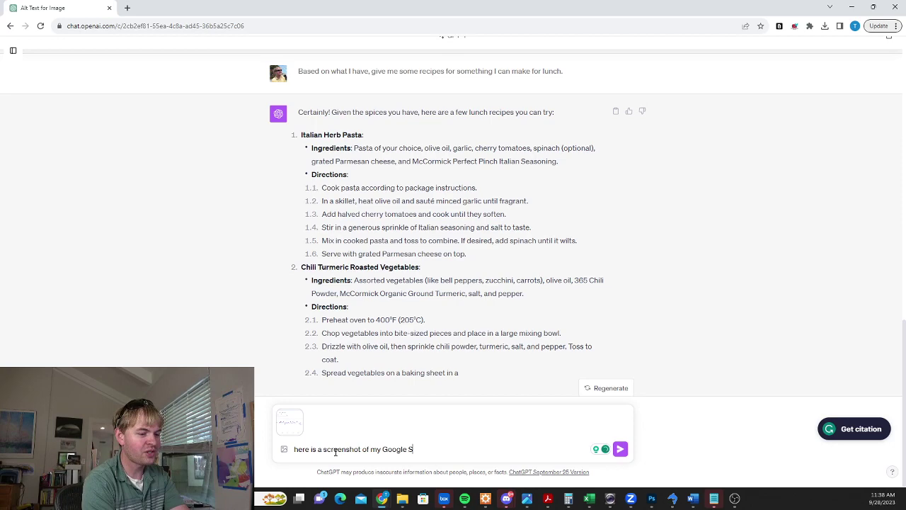
{"action": "key", "text": "BackSpace"}
{"action": "key", "text": "BackSpace"}
{"action": "type", "text": "rch Console."}
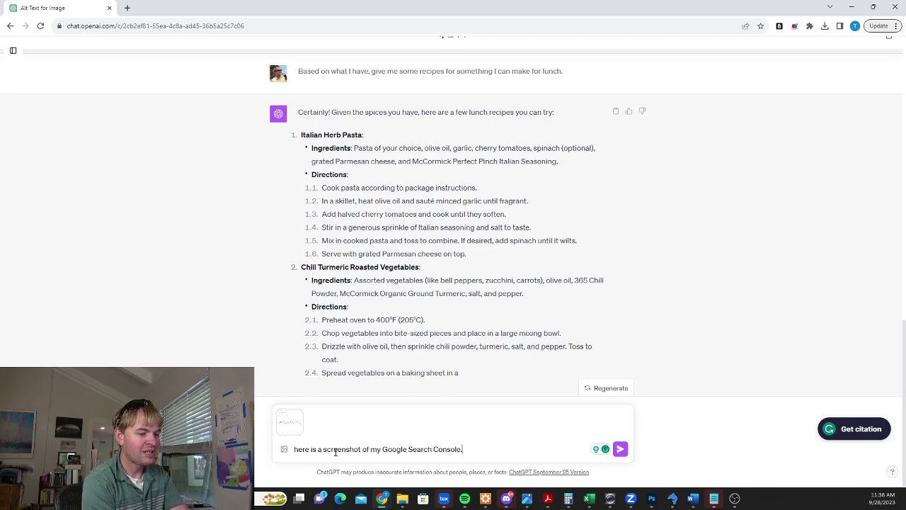
{"action": "type", "text": " Analyze my traffic."}
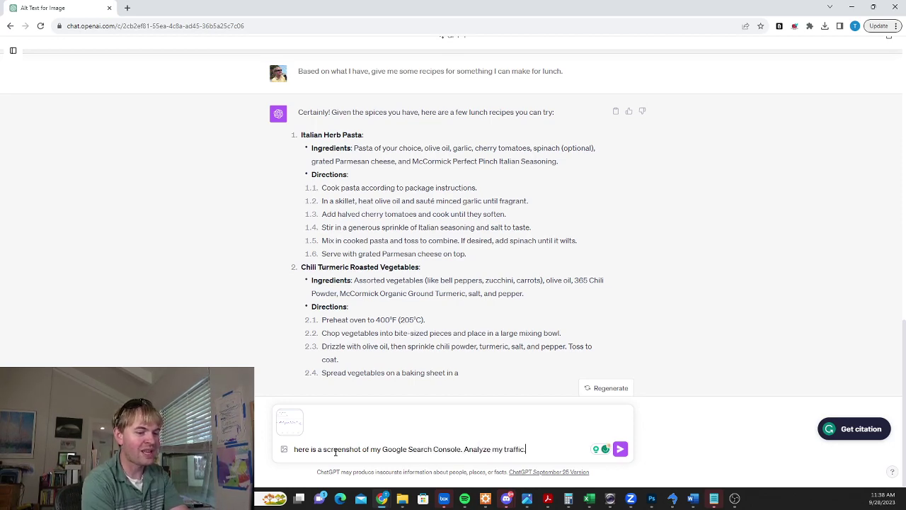
{"action": "key", "text": "Return"}
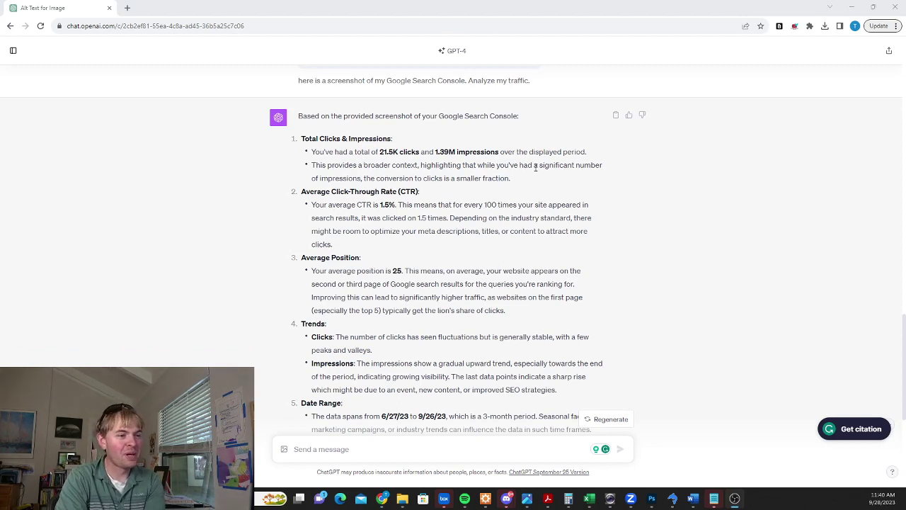
{"action": "scroll", "coordinate": [469, 213], "scroll_direction": "up", "scroll_amount": 3}
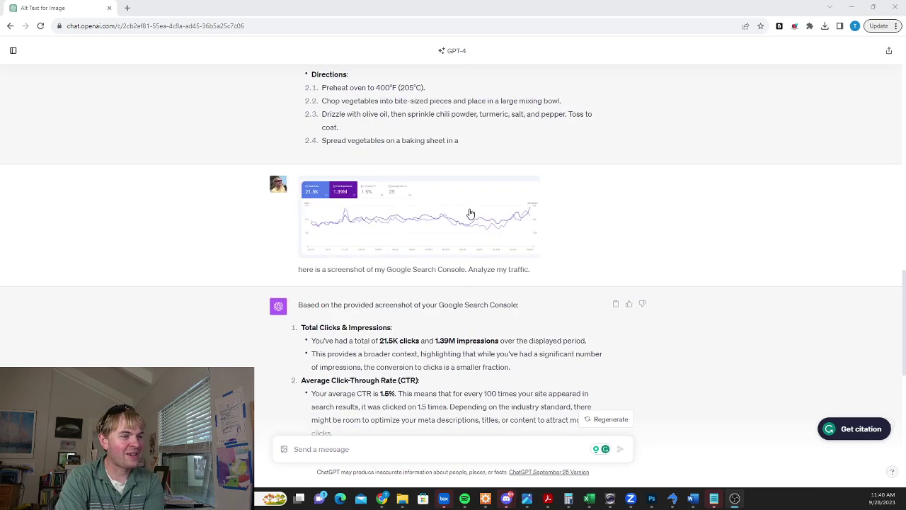
{"action": "scroll", "coordinate": [425, 233], "scroll_direction": "down", "scroll_amount": 2}
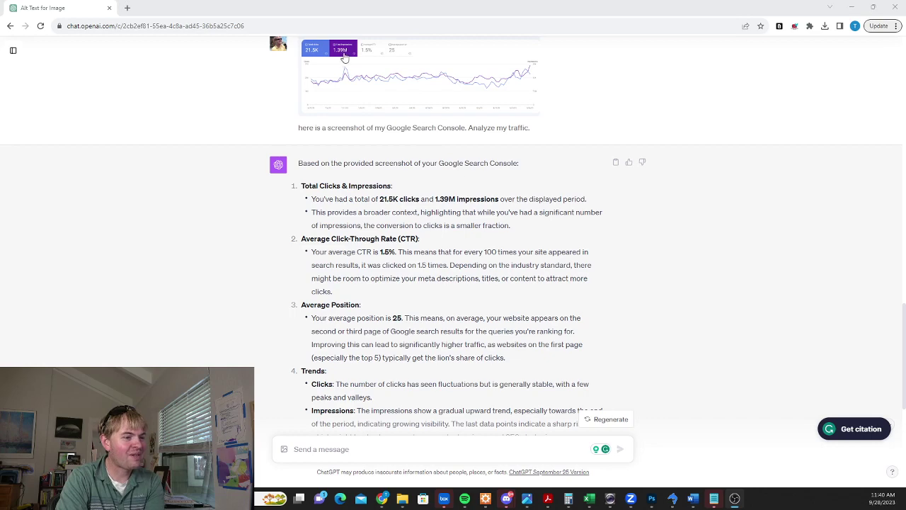
{"action": "scroll", "coordinate": [418, 263], "scroll_direction": "down", "scroll_amount": 1}
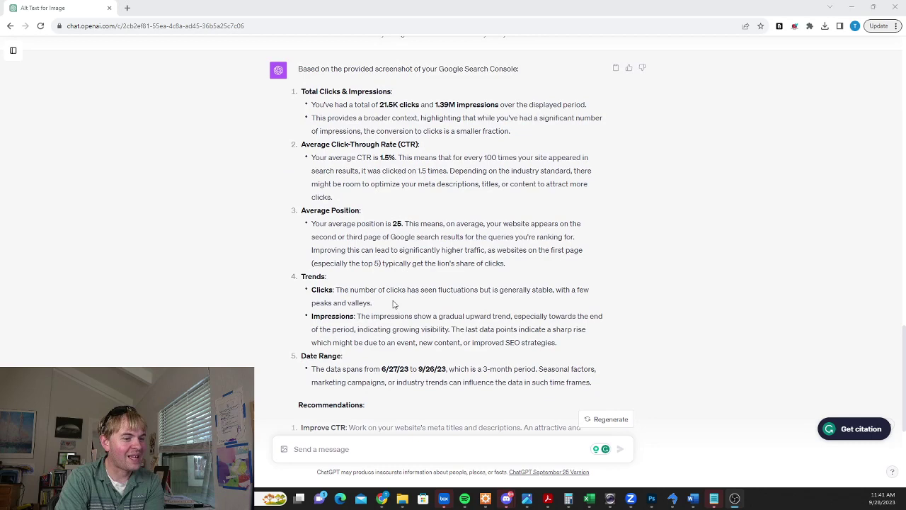
{"action": "scroll", "coordinate": [391, 301], "scroll_direction": "up", "scroll_amount": 2}
{"action": "scroll", "coordinate": [423, 297], "scroll_direction": "down", "scroll_amount": 3}
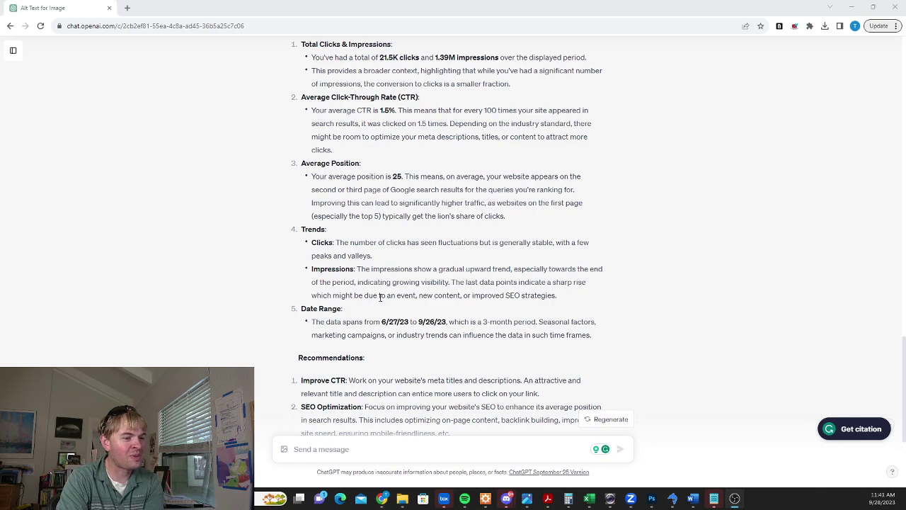
{"action": "left_click_drag", "start_coordinate": [379, 294], "coordinate": [417, 295]}
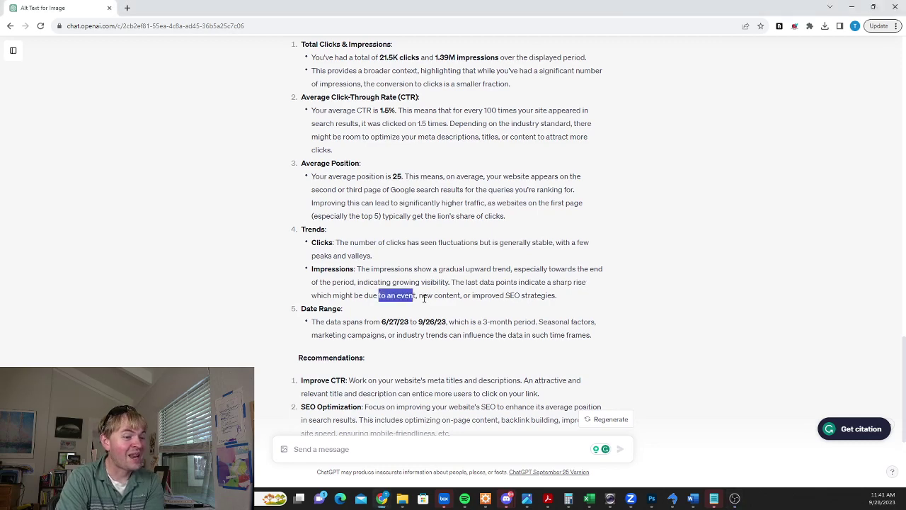
{"action": "left_click", "coordinate": [561, 299]}
{"action": "scroll", "coordinate": [560, 300], "scroll_direction": "down", "scroll_amount": 1}
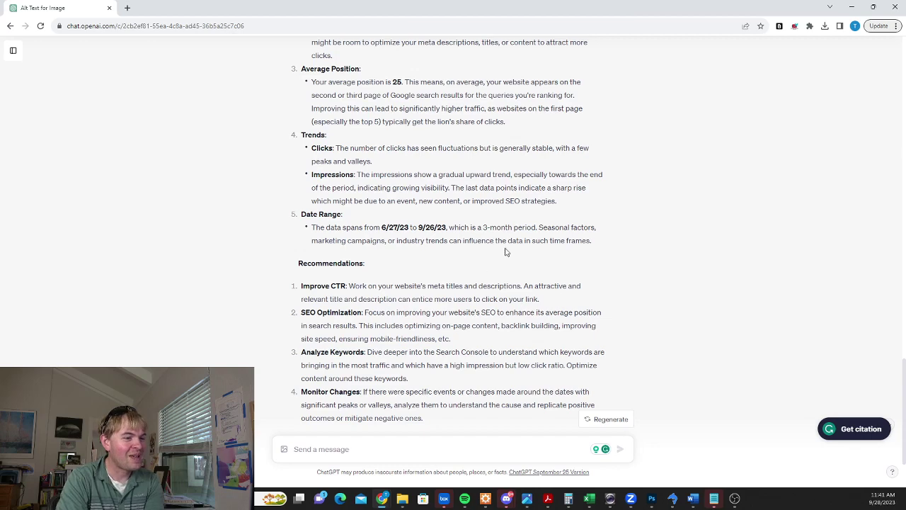
{"action": "scroll", "coordinate": [443, 242], "scroll_direction": "up", "scroll_amount": 4}
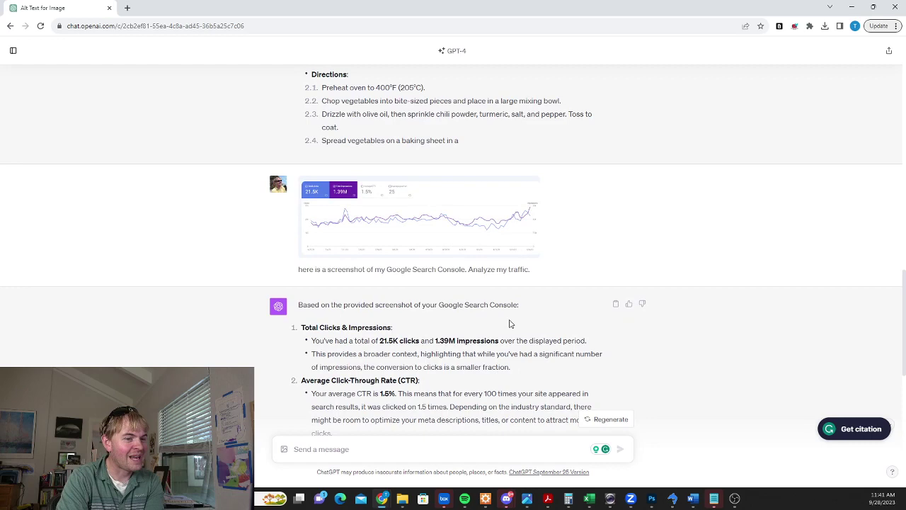
{"action": "scroll", "coordinate": [510, 324], "scroll_direction": "down", "scroll_amount": 3}
{"action": "scroll", "coordinate": [508, 331], "scroll_direction": "down", "scroll_amount": 2}
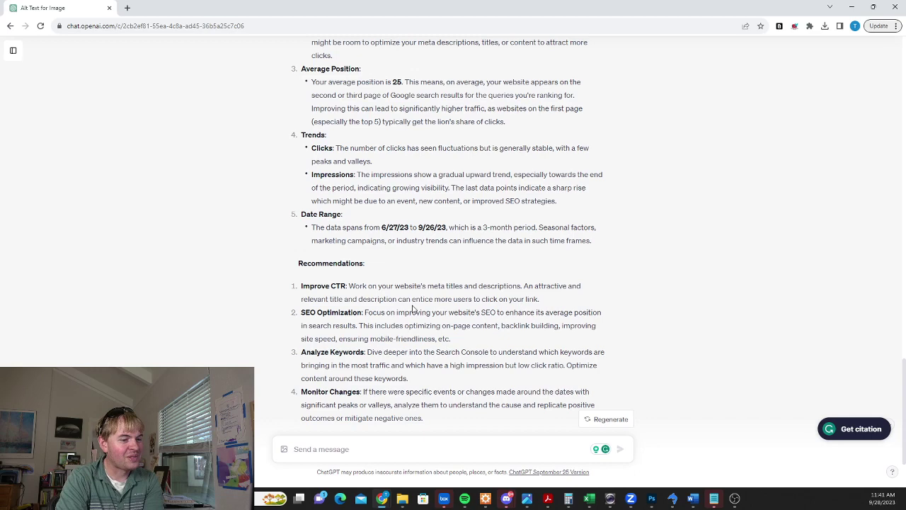
{"action": "scroll", "coordinate": [538, 311], "scroll_direction": "up", "scroll_amount": 4}
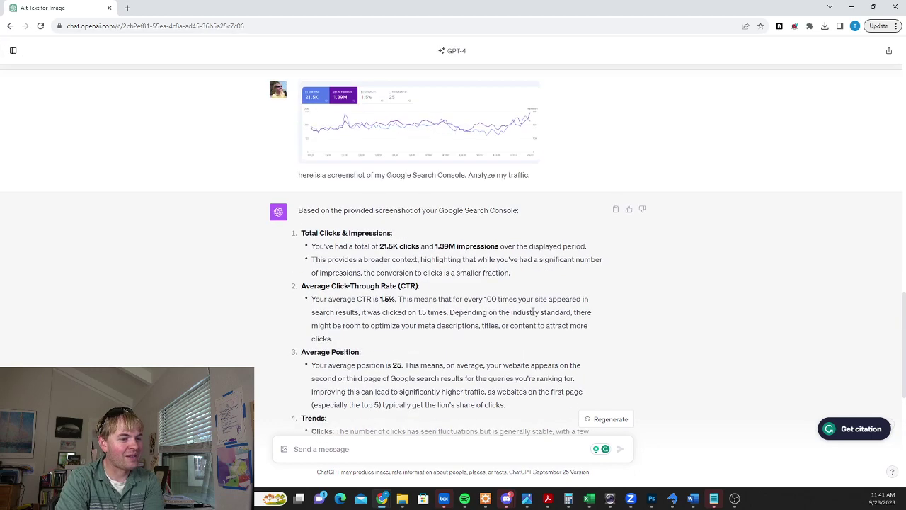